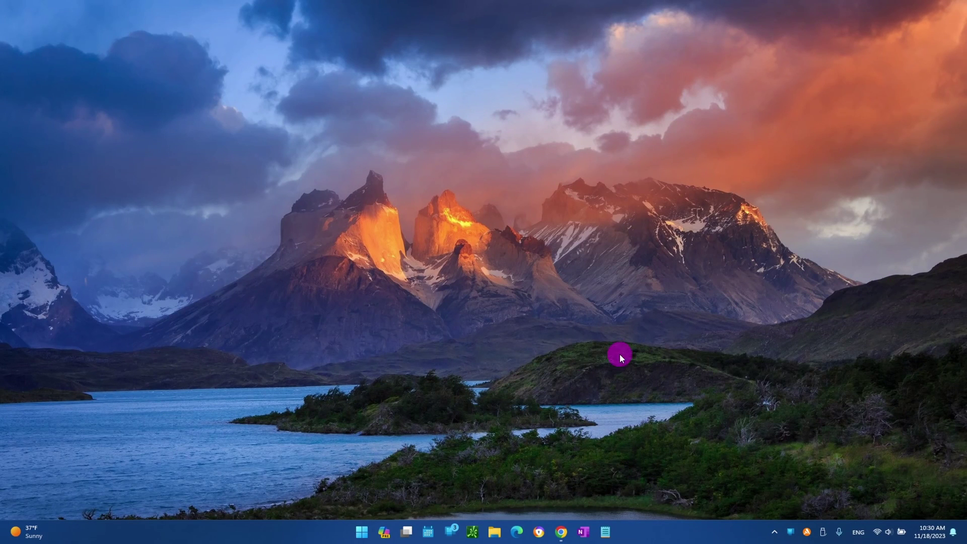
Step: Read through the Nearby Share for Windows page in Chrome, highlighting its heading
{"action": "left_click", "coordinate": [561, 531]}
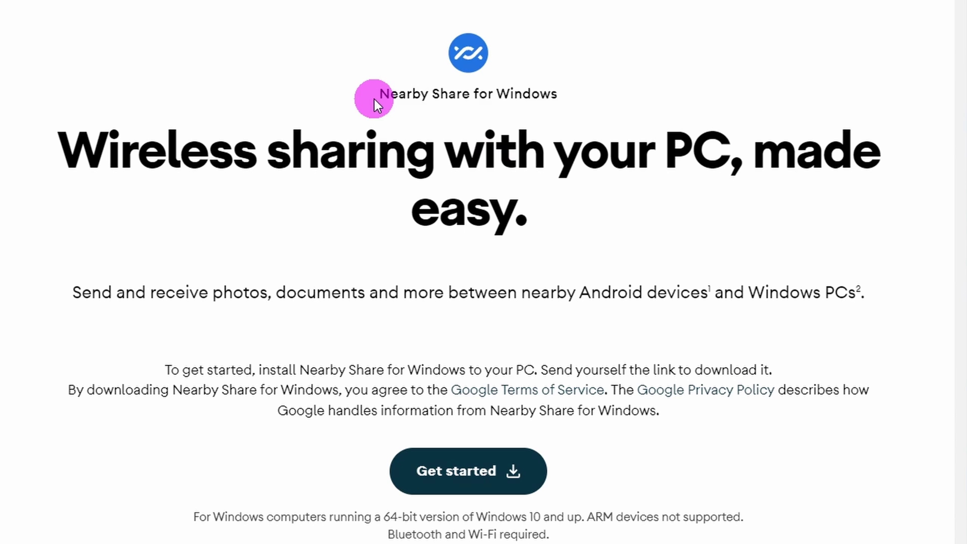
{"action": "left_click_drag", "start_coordinate": [375, 99], "coordinate": [538, 99]}
{"action": "scroll", "coordinate": [598, 224], "scroll_direction": "down", "scroll_amount": 10}
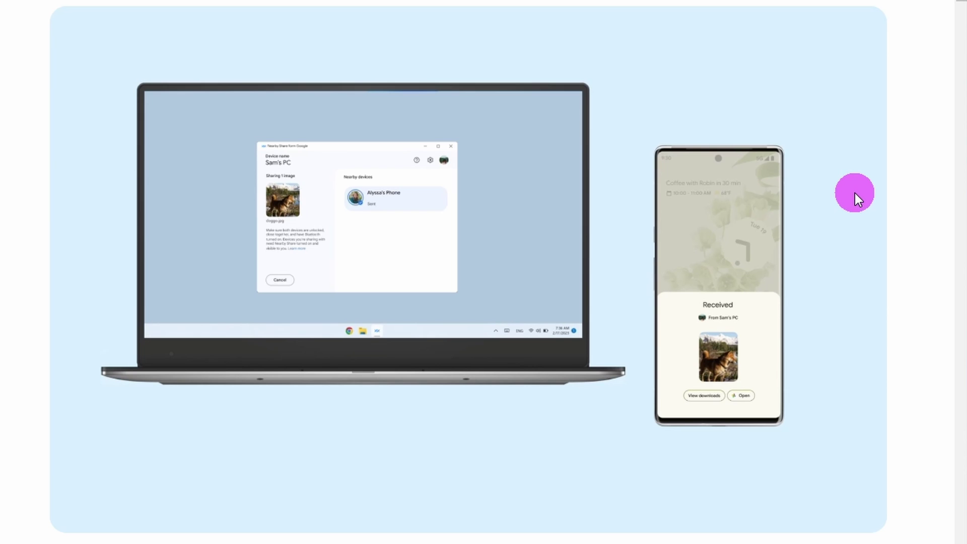
{"action": "scroll", "coordinate": [854, 192], "scroll_direction": "down", "scroll_amount": 10}
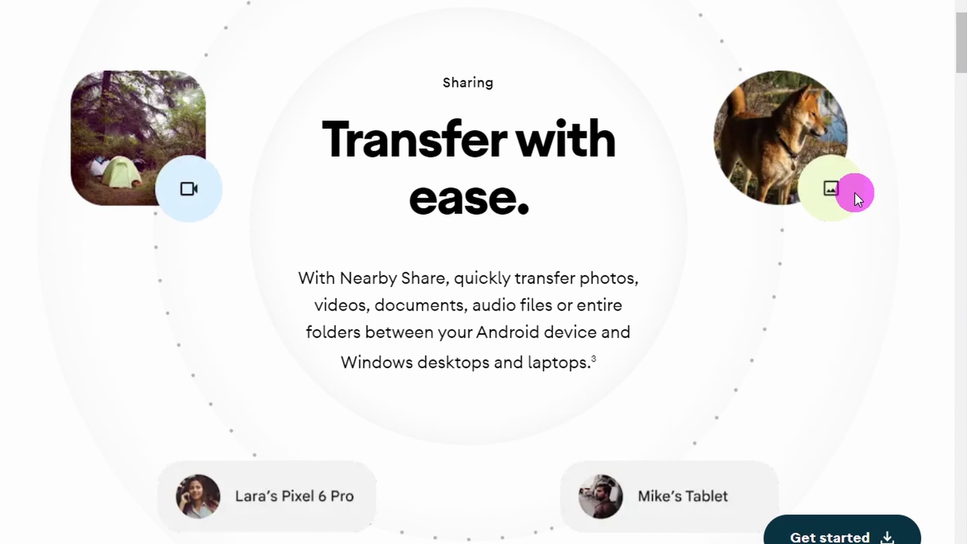
{"action": "scroll", "coordinate": [854, 192], "scroll_direction": "down", "scroll_amount": 15}
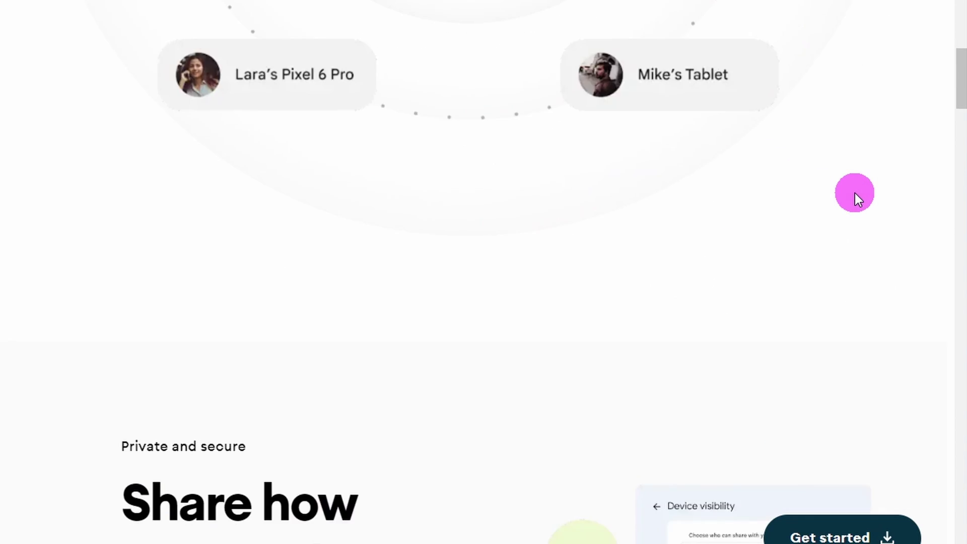
{"action": "scroll", "coordinate": [856, 197], "scroll_direction": "down", "scroll_amount": 13}
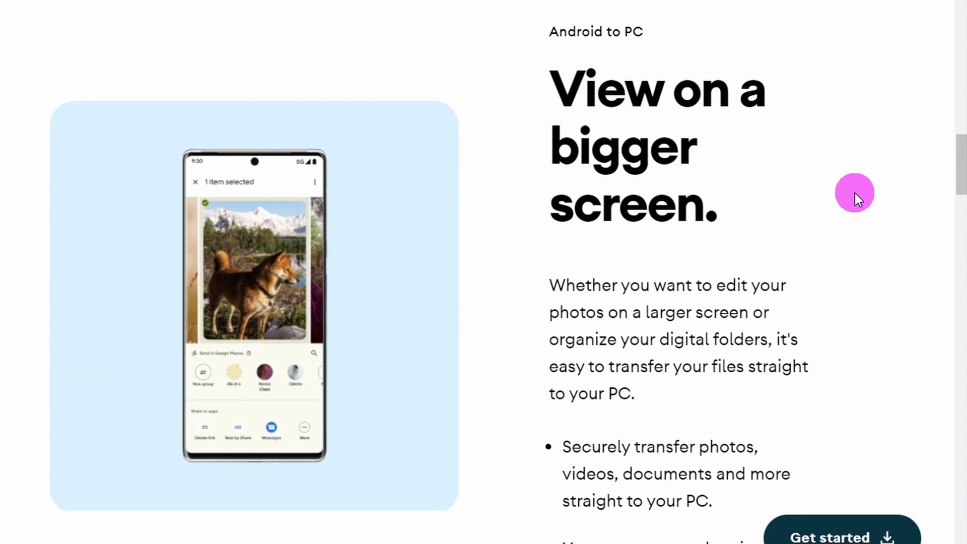
{"action": "scroll", "coordinate": [854, 192], "scroll_direction": "down", "scroll_amount": 3}
{"action": "scroll", "coordinate": [854, 192], "scroll_direction": "down", "scroll_amount": 10}
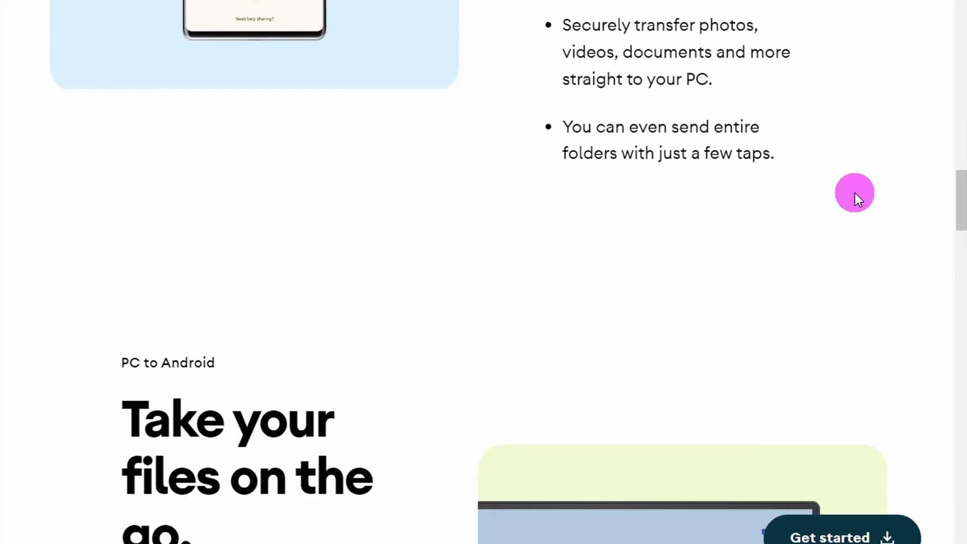
{"action": "scroll", "coordinate": [854, 193], "scroll_direction": "down", "scroll_amount": 1}
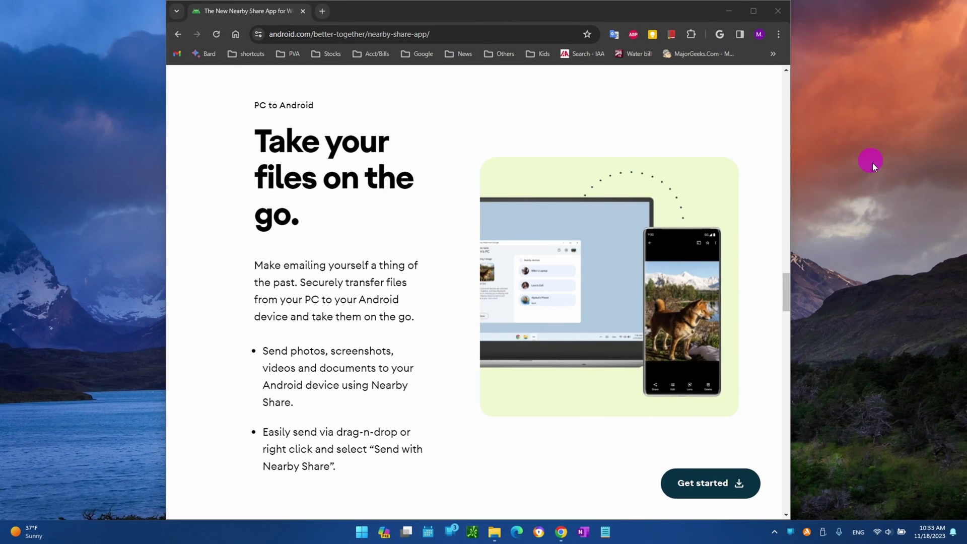
{"action": "left_click", "coordinate": [729, 15]}
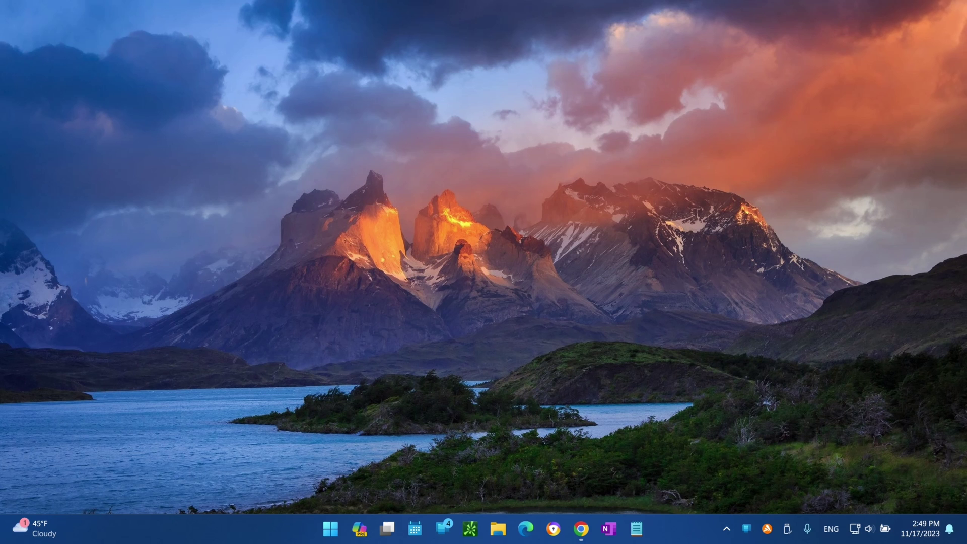
Step: Download BetterTogetherSetup.exe via Get started and show it in the Downloads folder
{"action": "left_click", "coordinate": [581, 529]}
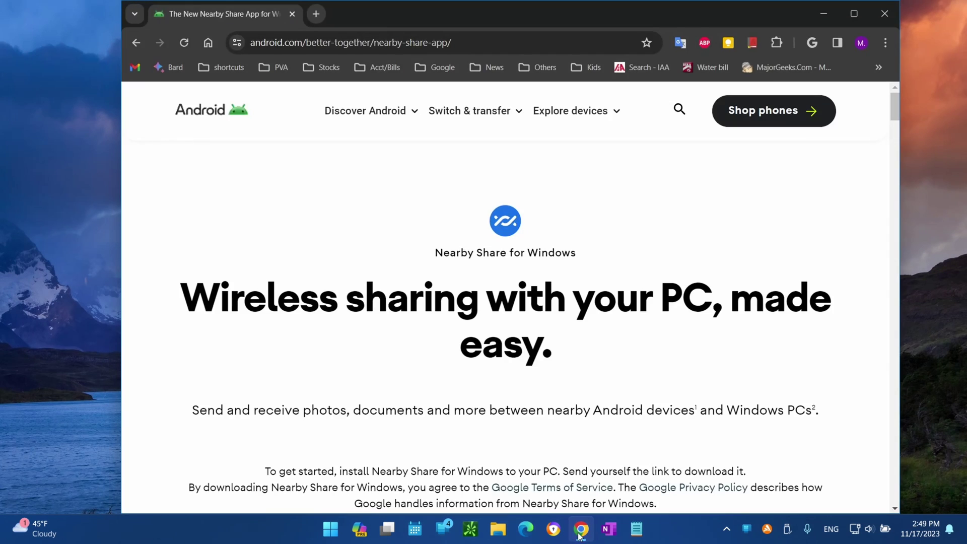
{"action": "scroll", "coordinate": [621, 348], "scroll_direction": "down", "scroll_amount": 13}
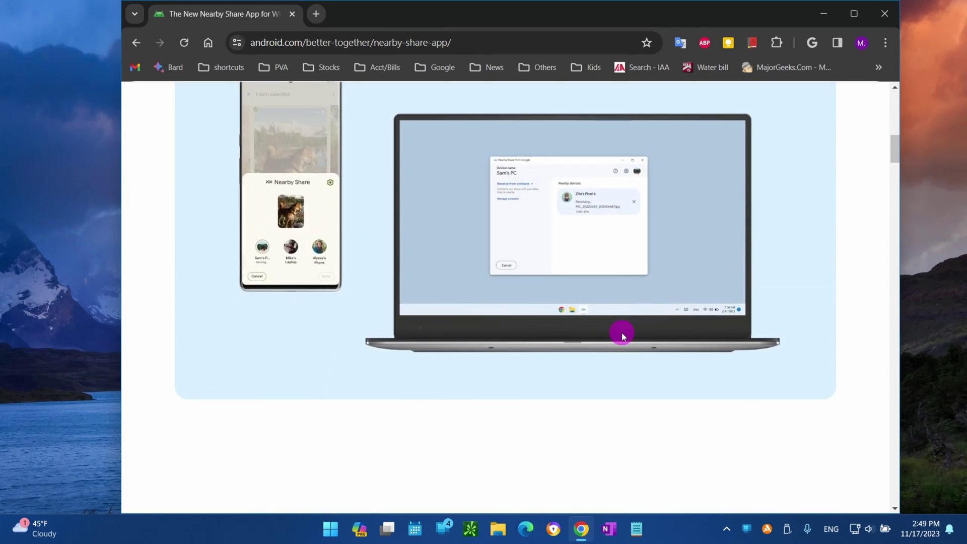
{"action": "scroll", "coordinate": [622, 336], "scroll_direction": "up", "scroll_amount": 1}
{"action": "scroll", "coordinate": [621, 332], "scroll_direction": "down", "scroll_amount": 3}
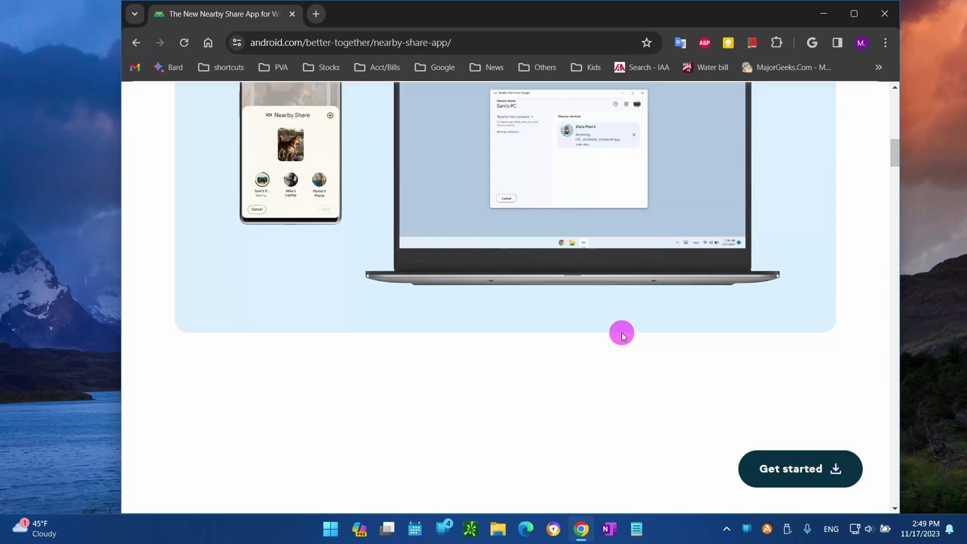
{"action": "scroll", "coordinate": [622, 334], "scroll_direction": "down", "scroll_amount": 1}
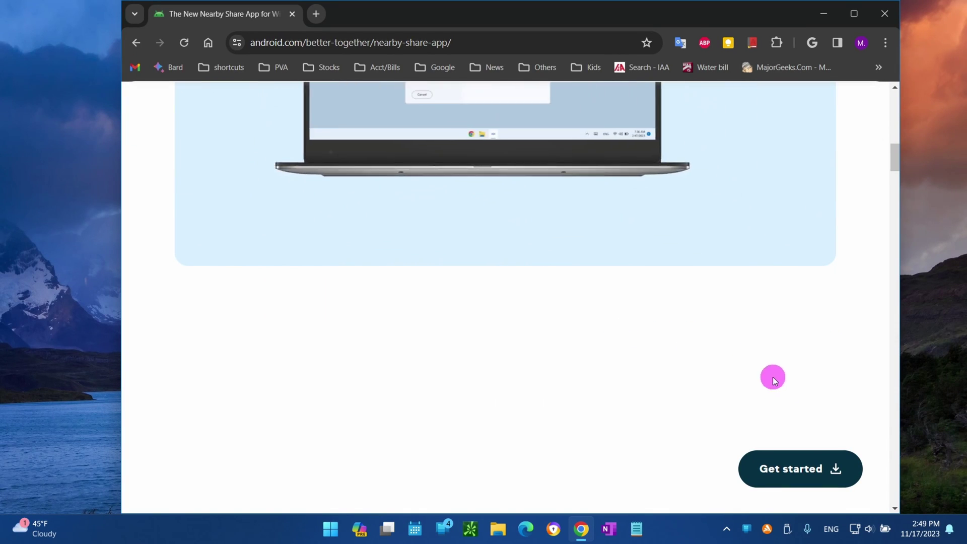
{"action": "left_click", "coordinate": [821, 474]}
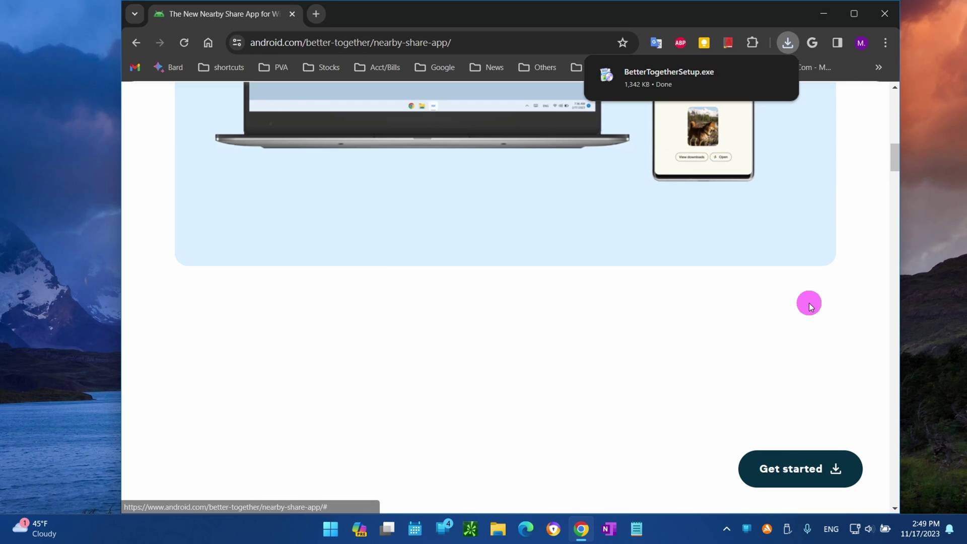
{"action": "left_click", "coordinate": [752, 76]}
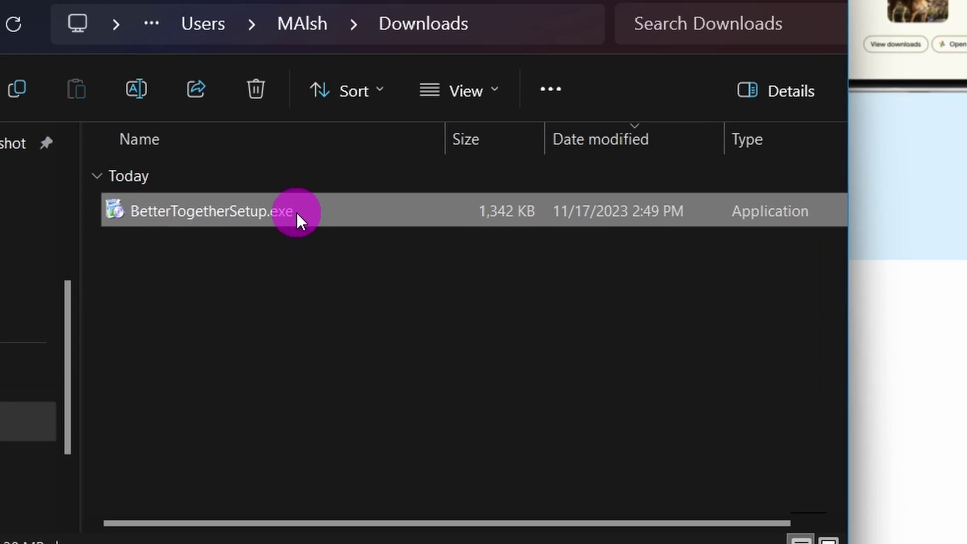
Step: Run BetterTogetherSetup.exe from Downloads and let the Nearby Share installer finish
{"action": "double_click", "coordinate": [295, 211]}
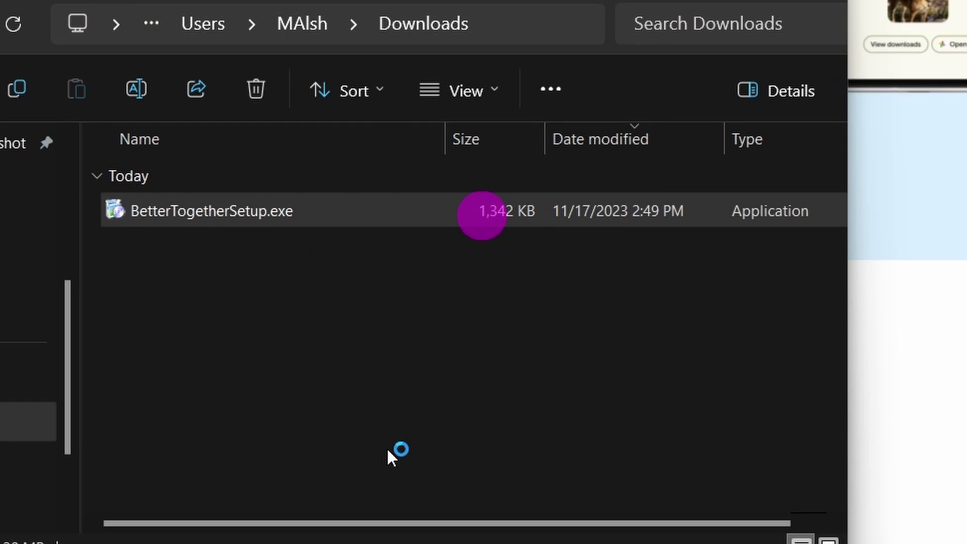
{"action": "left_click", "coordinate": [932, 111]}
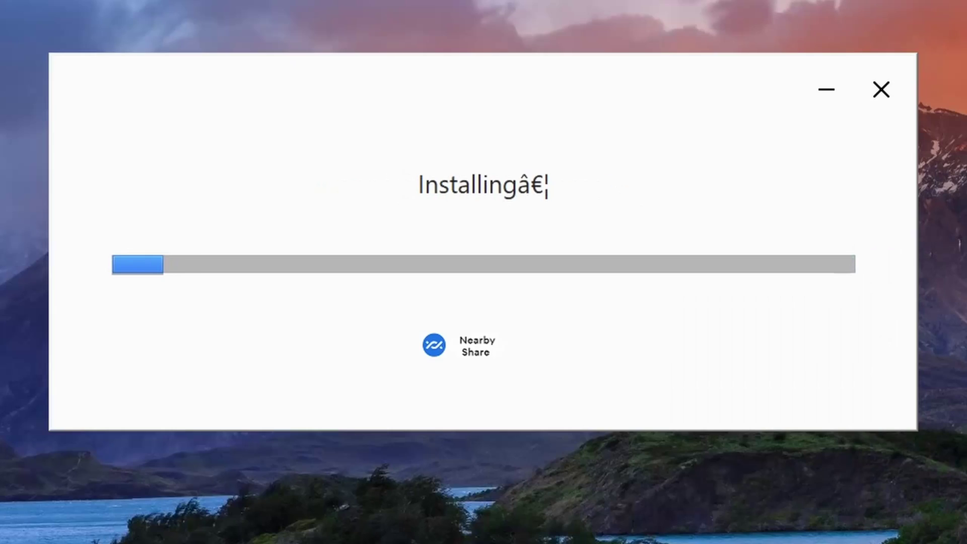
{"action": "left_click", "coordinate": [823, 233]}
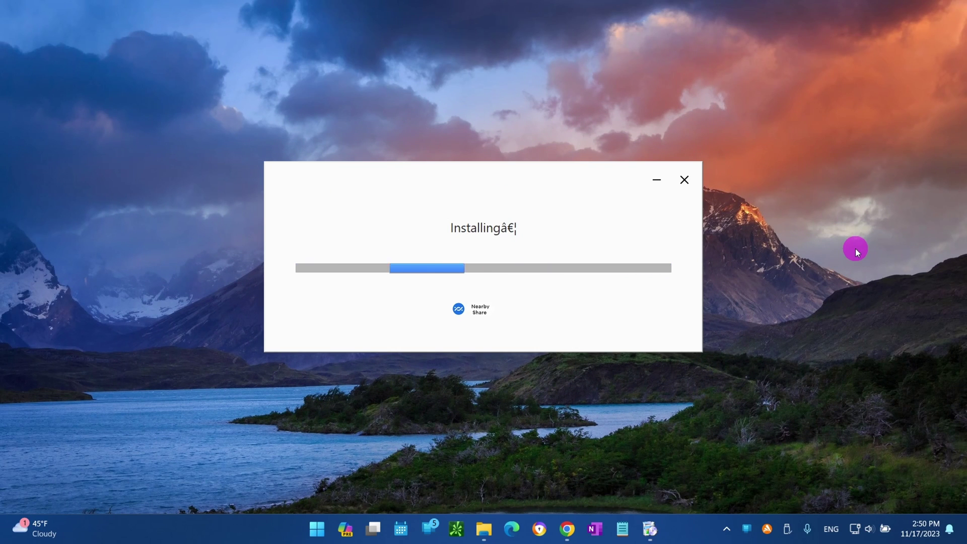
{"action": "left_click", "coordinate": [728, 534]}
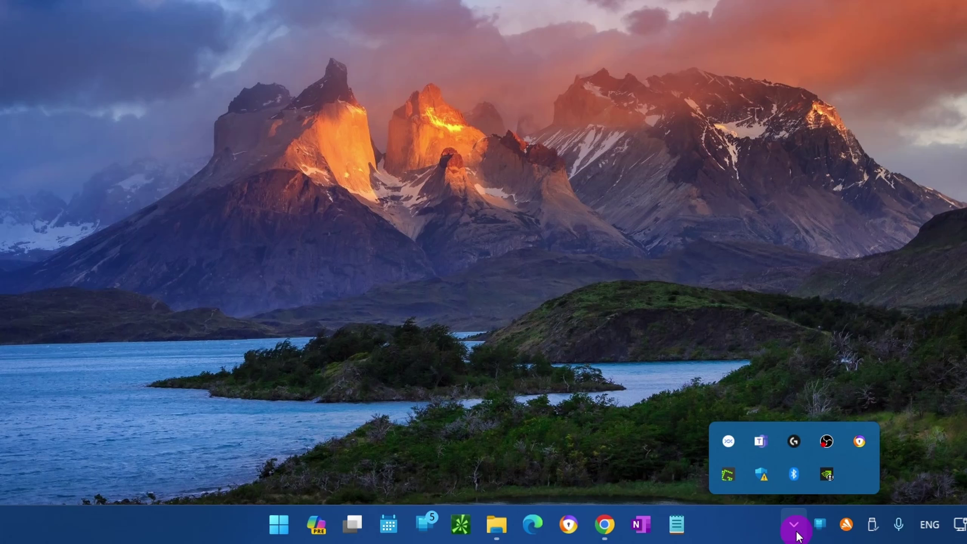
Step: Start Nearby Share from the tray without an account, leaving the device name unchanged
{"action": "left_click", "coordinate": [736, 443]}
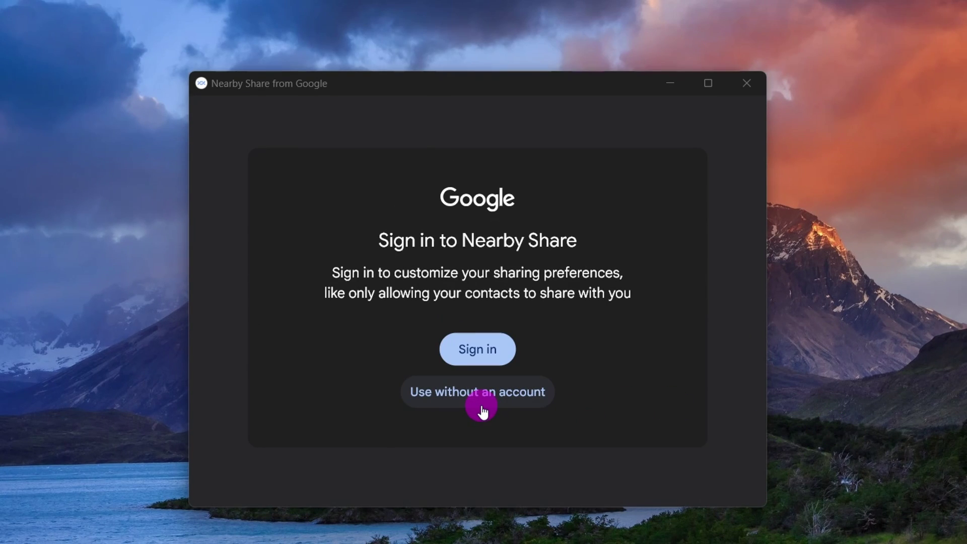
{"action": "left_click", "coordinate": [492, 403]}
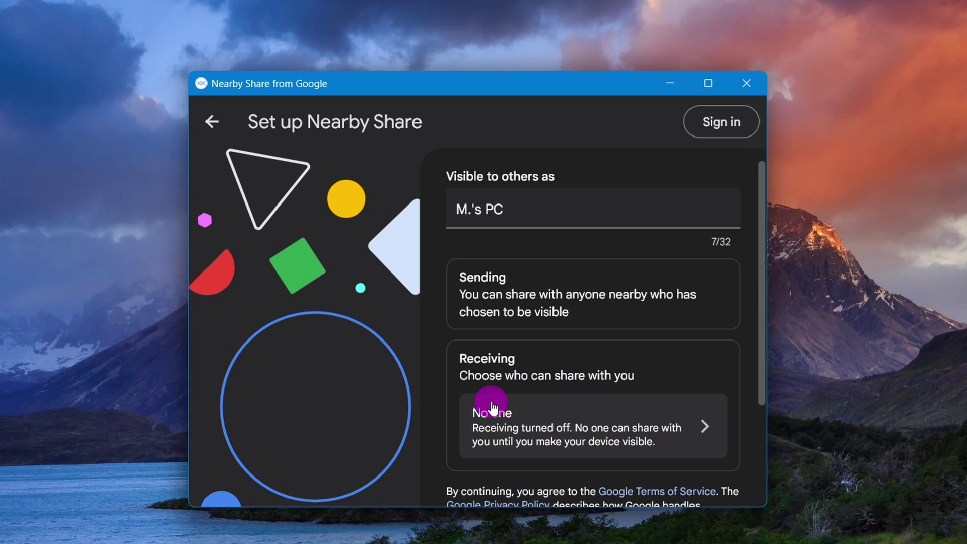
{"action": "left_click", "coordinate": [577, 216]}
{"action": "triple_click", "coordinate": [577, 216]}
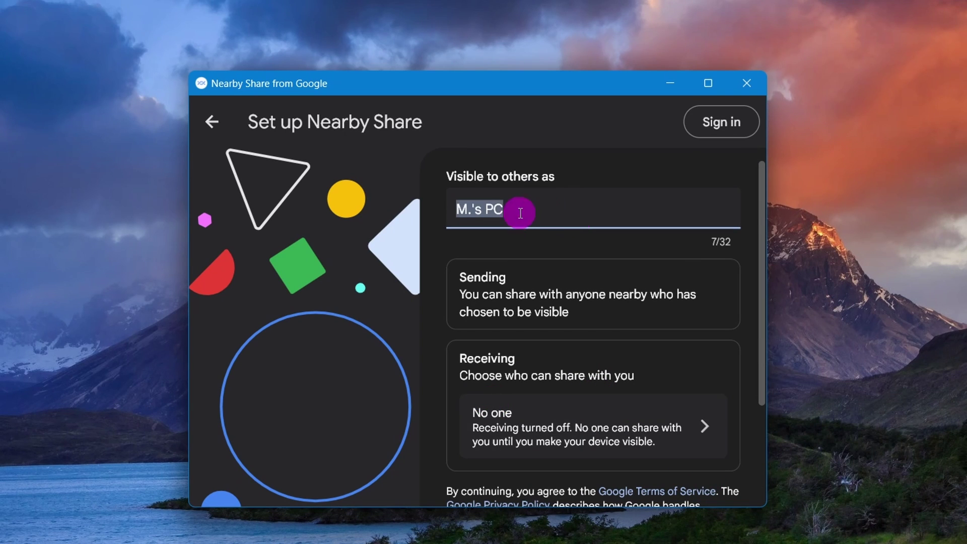
{"action": "left_click", "coordinate": [482, 205]}
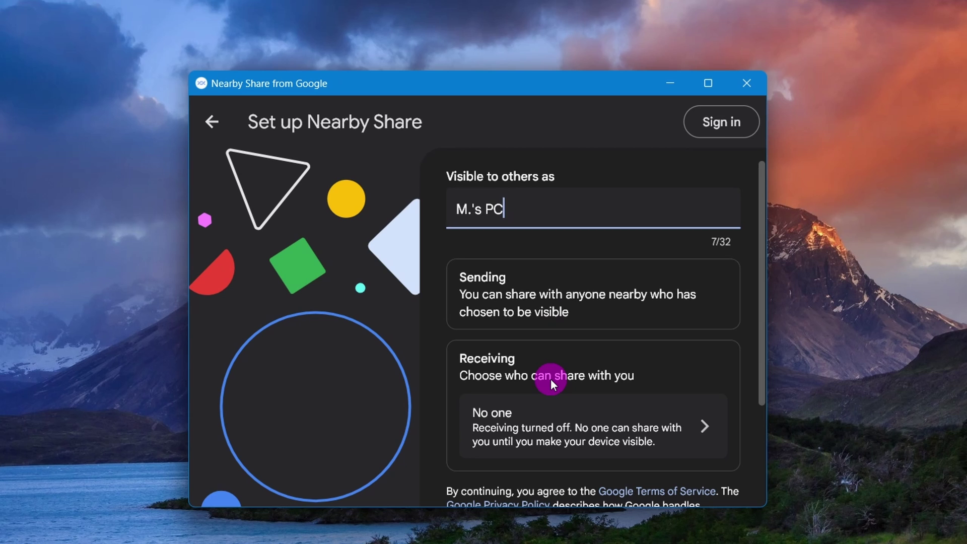
Step: Set device visibility to Everyone during setup and finish to reach Ready to receive
{"action": "left_click", "coordinate": [525, 428]}
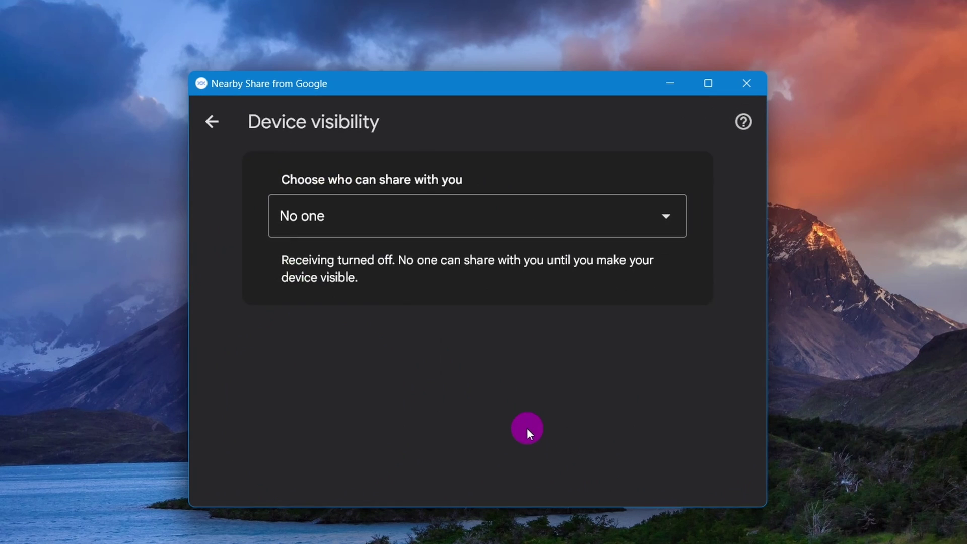
{"action": "left_click", "coordinate": [651, 216]}
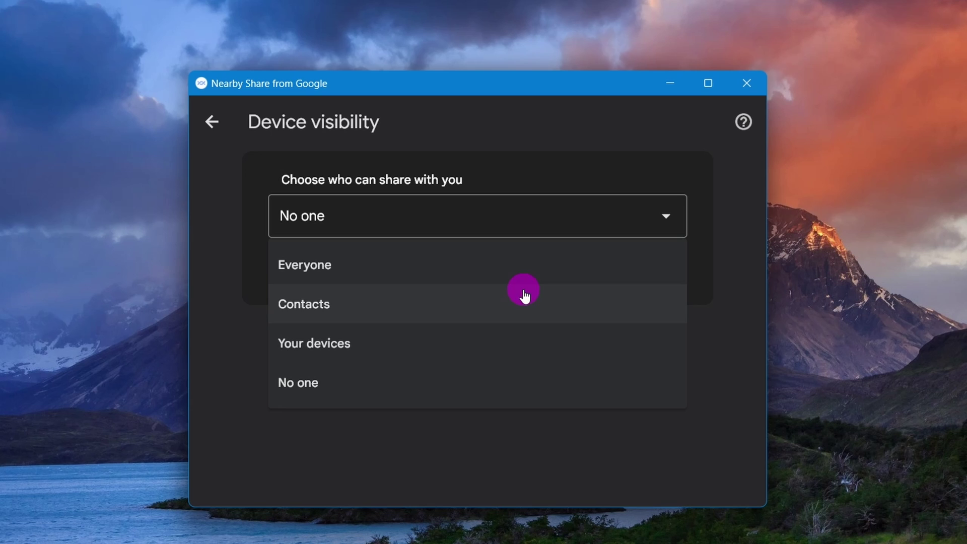
{"action": "left_click", "coordinate": [563, 268]}
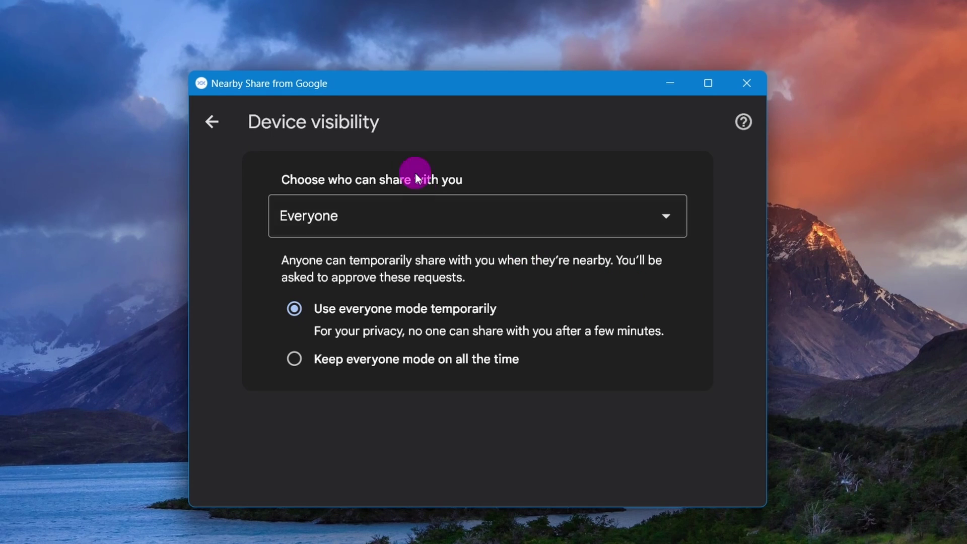
{"action": "left_click", "coordinate": [212, 132]}
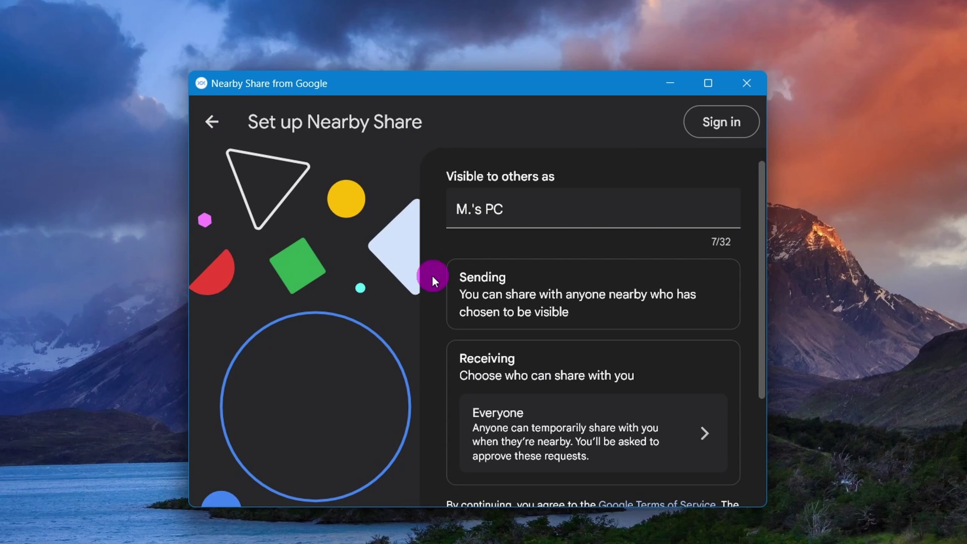
{"action": "scroll", "coordinate": [705, 328], "scroll_direction": "down", "scroll_amount": 3}
{"action": "left_click", "coordinate": [623, 467]}
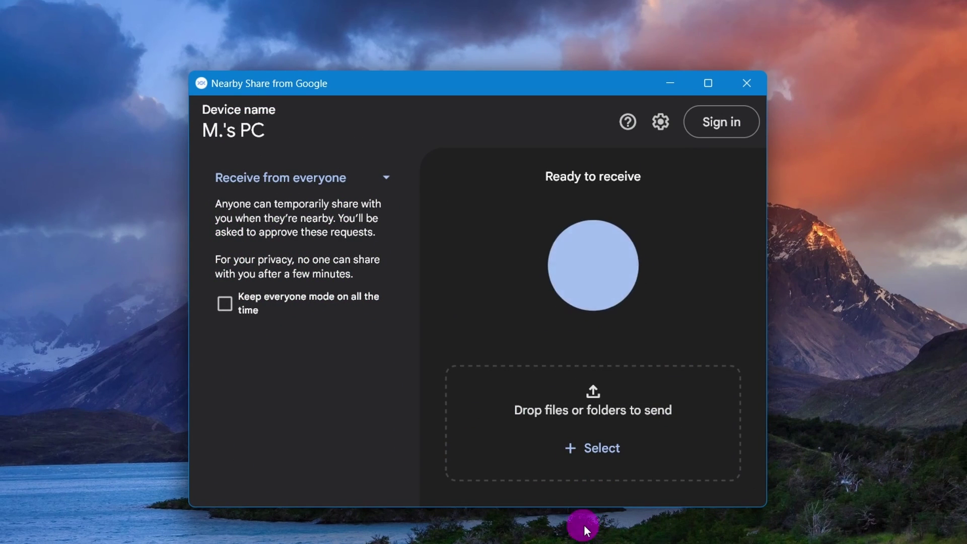
Step: Switch receiving to Everyone and keep everyone mode on all the time
{"action": "left_click", "coordinate": [317, 186]}
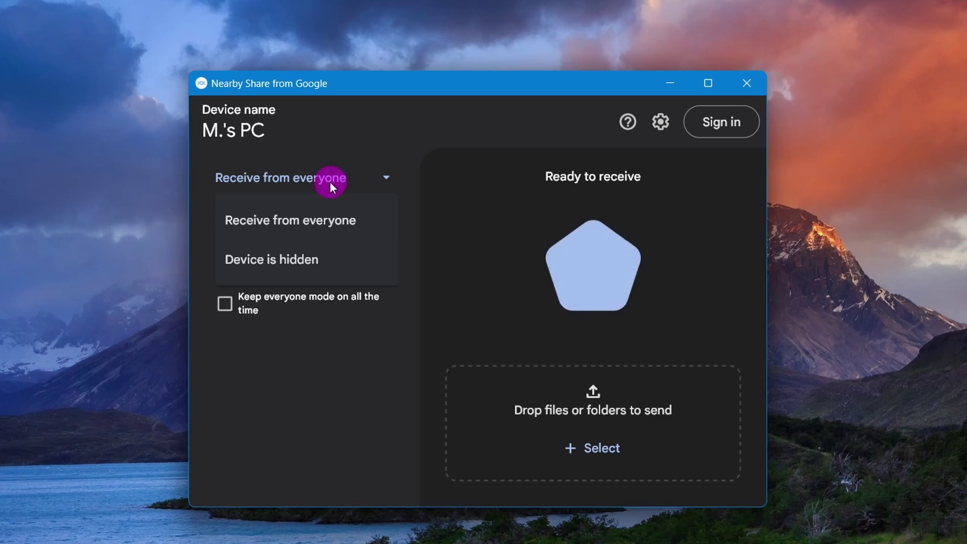
{"action": "left_click", "coordinate": [231, 325]}
{"action": "left_click", "coordinate": [227, 308]}
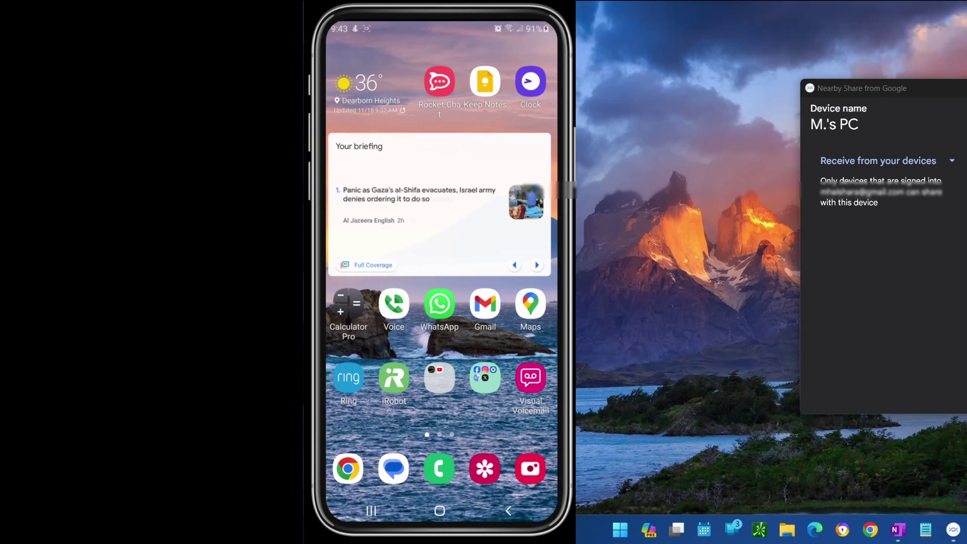
Step: Share the kitten image from the phone Gallery's Downloads album to the PC via Nearby Share
{"action": "left_click", "coordinate": [485, 468]}
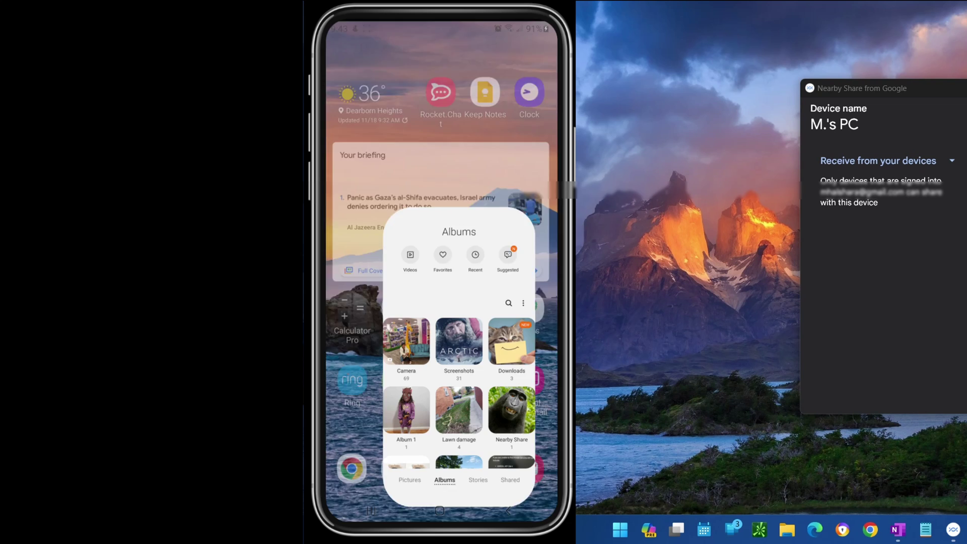
{"action": "left_click", "coordinate": [518, 247]}
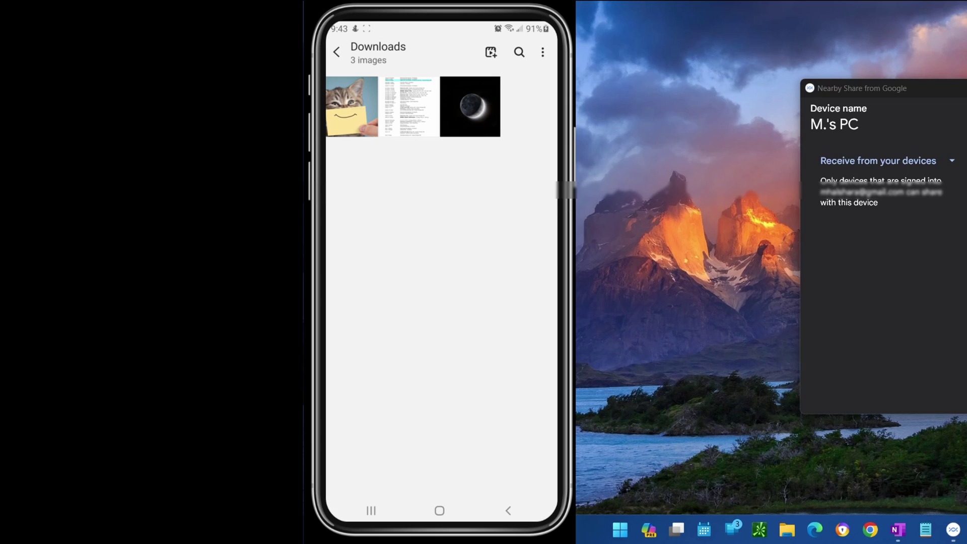
{"action": "left_click", "coordinate": [351, 106]}
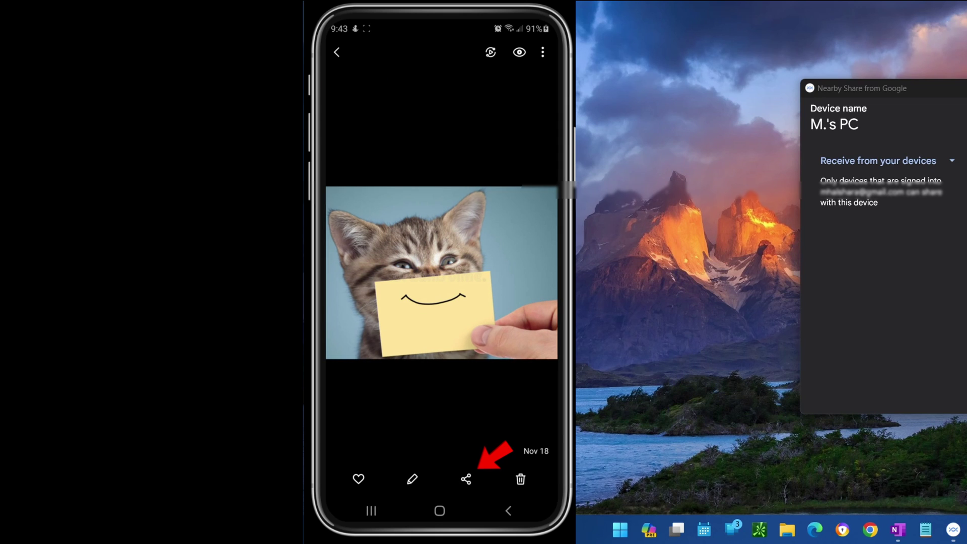
{"action": "left_click", "coordinate": [466, 478]}
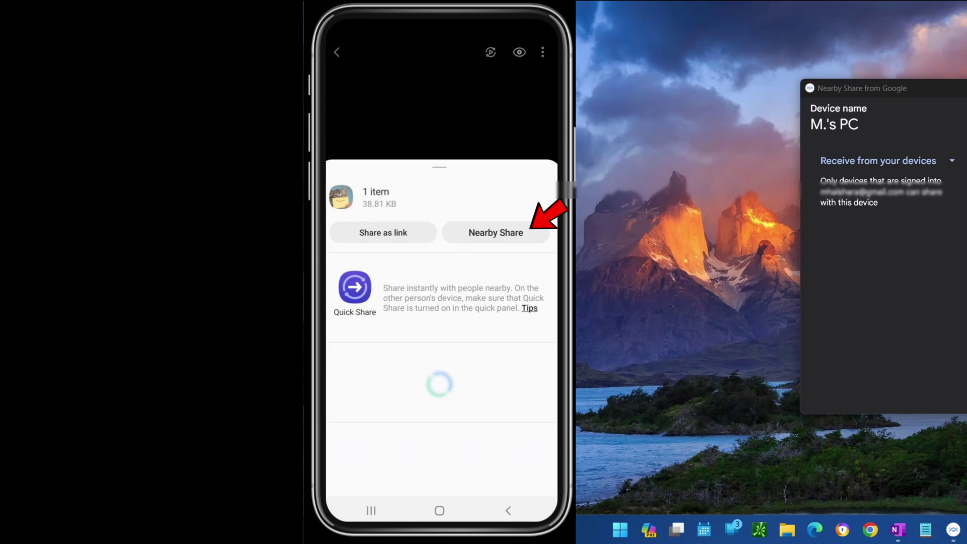
{"action": "left_click", "coordinate": [495, 232]}
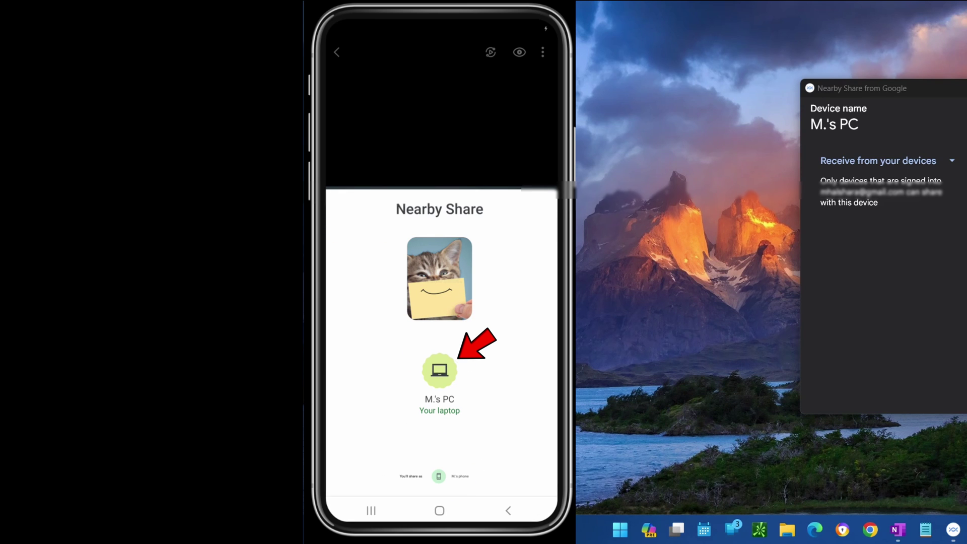
{"action": "left_click", "coordinate": [439, 370]}
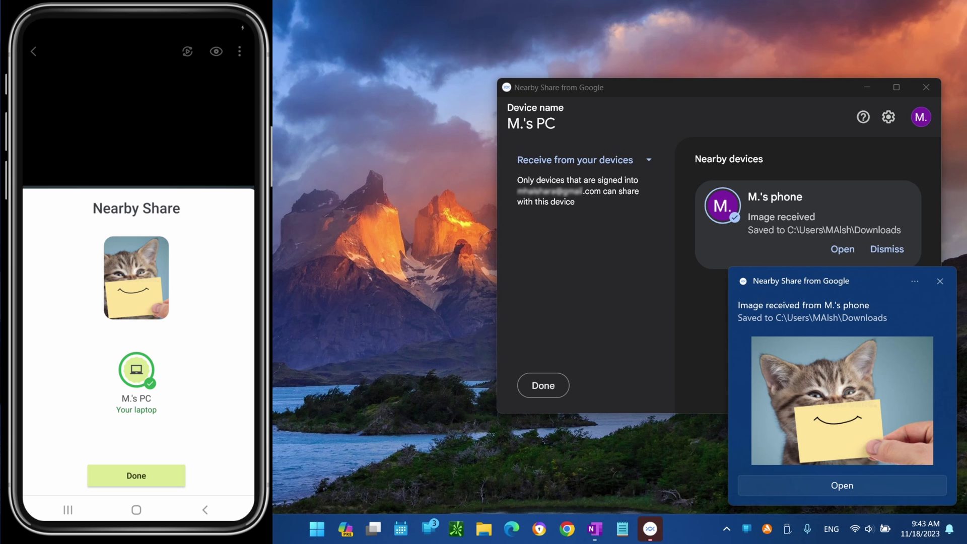
Step: Open the received kitten photo in Photos, move the window right, then close it
{"action": "left_click", "coordinate": [864, 485]}
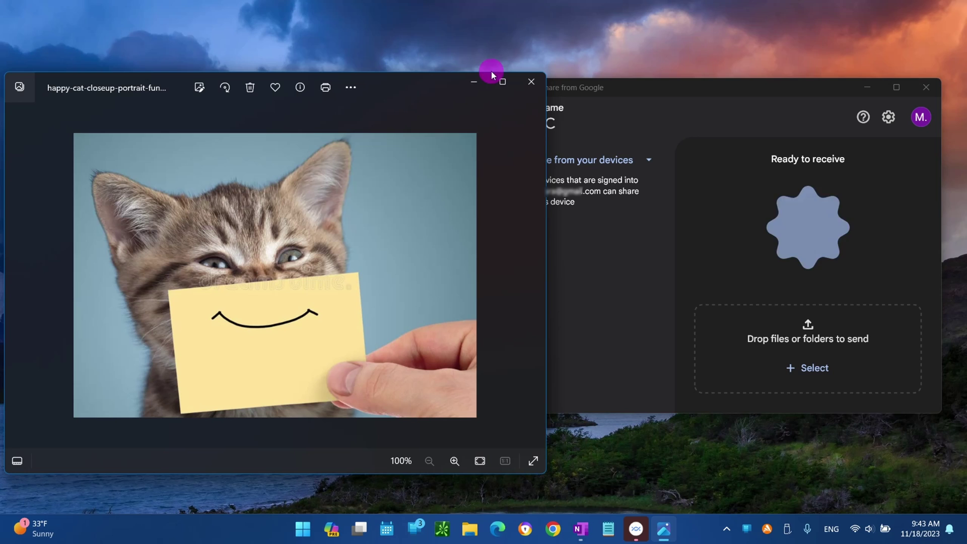
{"action": "left_click_drag", "start_coordinate": [404, 83], "coordinate": [655, 75]}
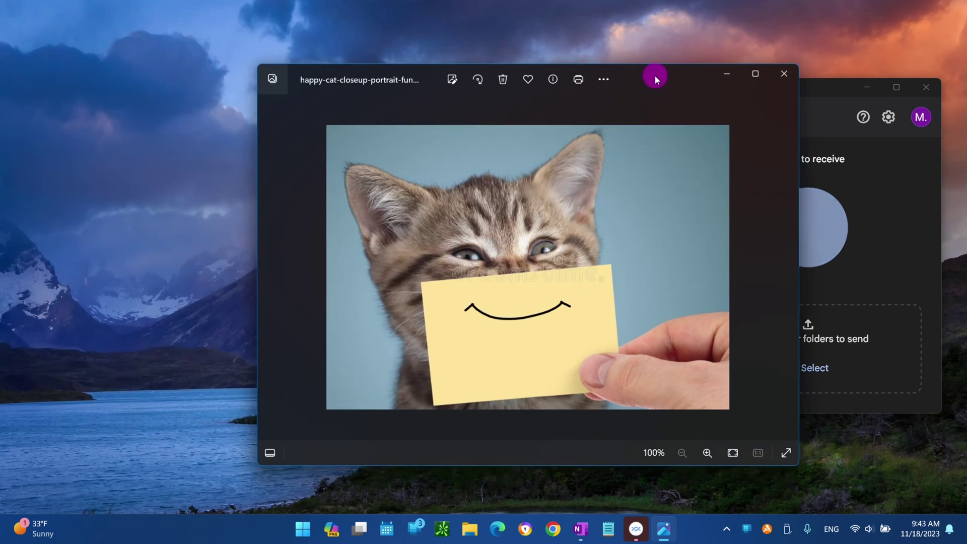
{"action": "left_click", "coordinate": [781, 78]}
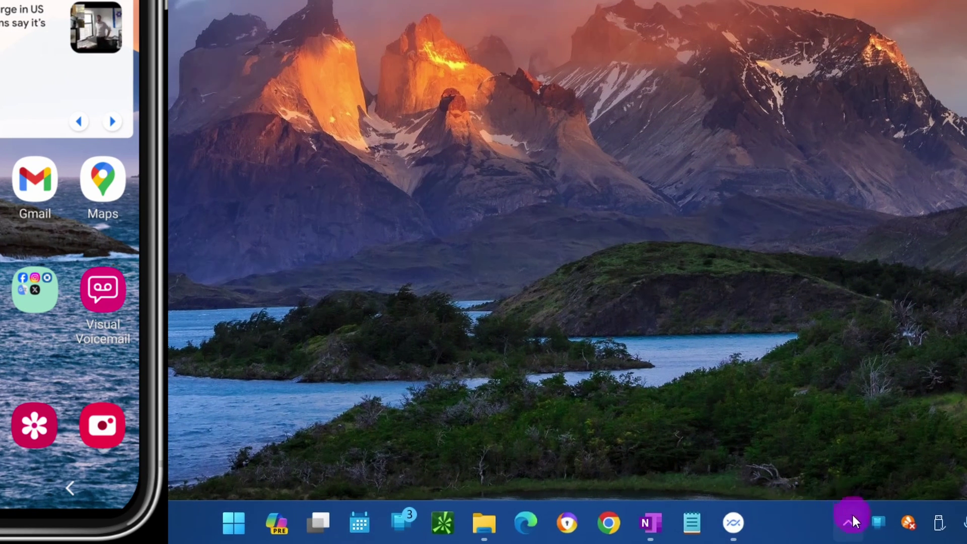
Step: Send the WhatsApp monkey image from Downloads to the Android phone with Nearby Share
{"action": "left_click", "coordinate": [850, 519]}
{"action": "left_click", "coordinate": [773, 430]}
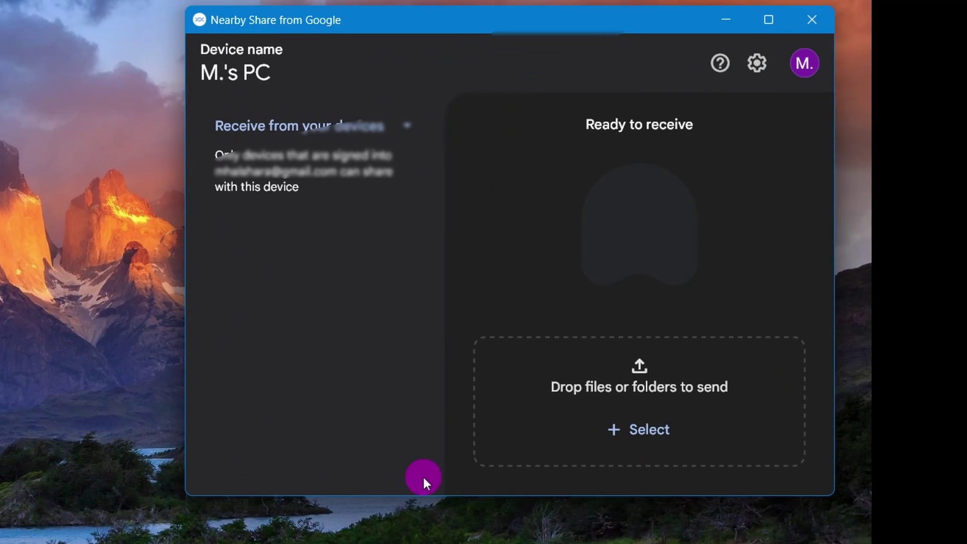
{"action": "left_click", "coordinate": [637, 428]}
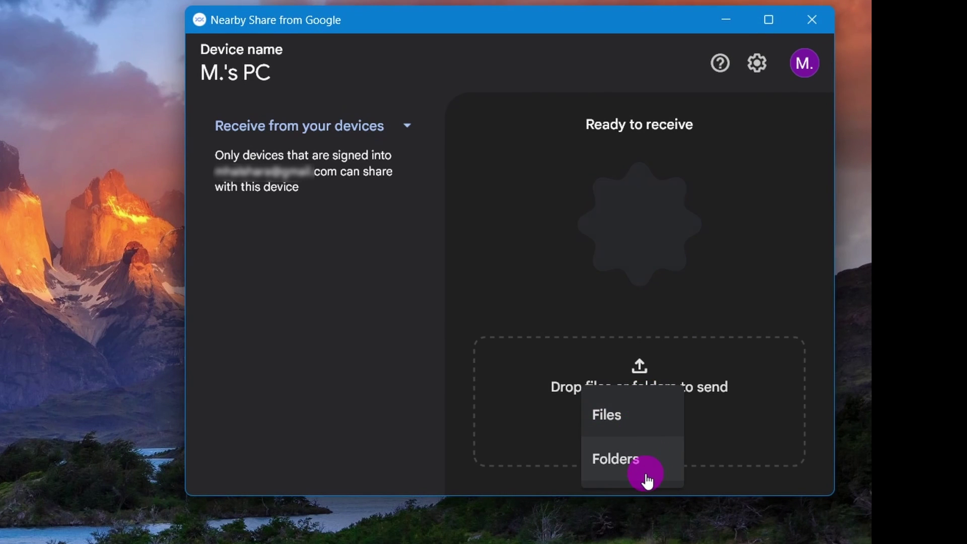
{"action": "left_click", "coordinate": [646, 417]}
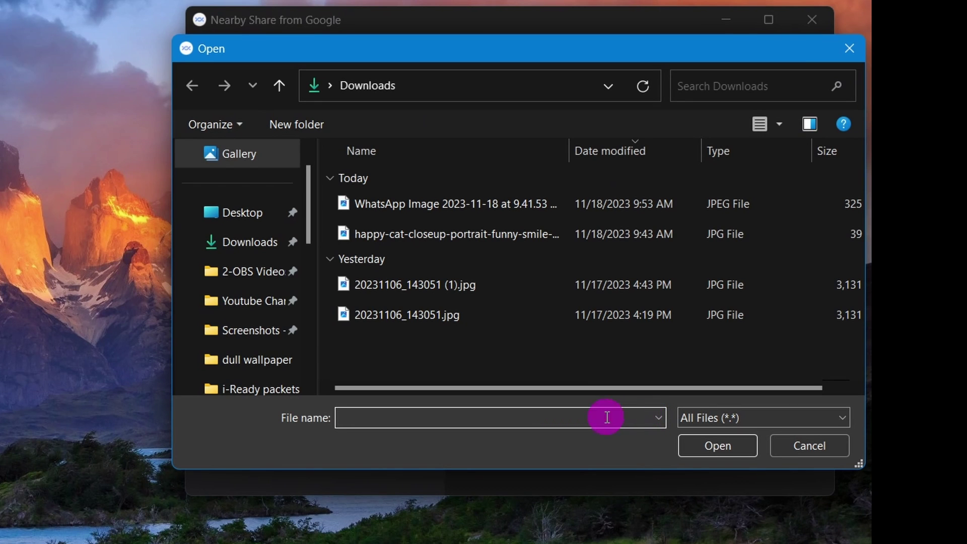
{"action": "double_click", "coordinate": [393, 208]}
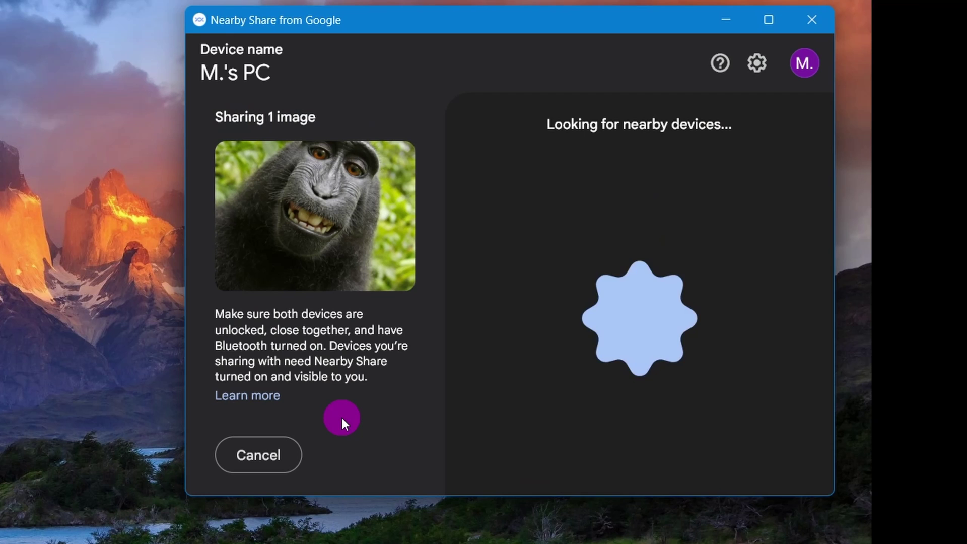
{"action": "left_click", "coordinate": [596, 185]}
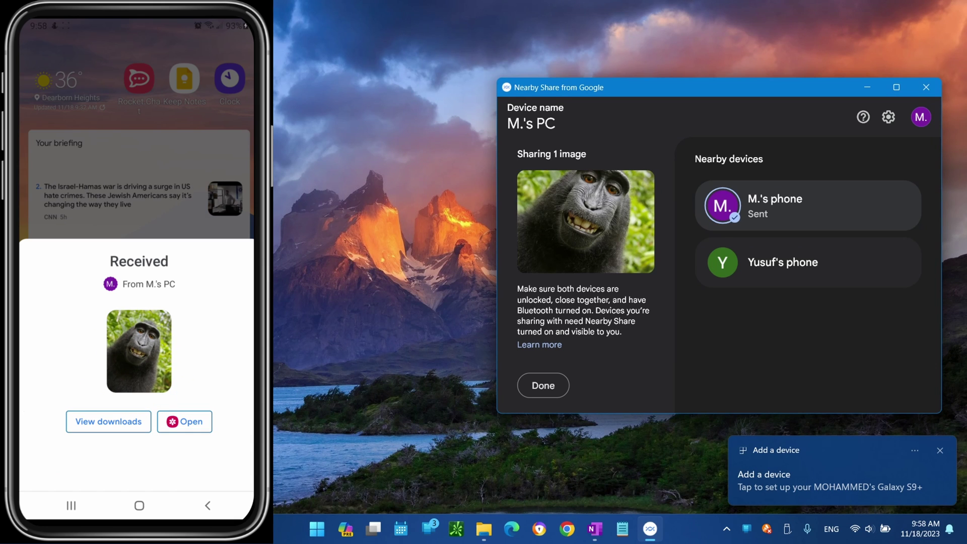
Step: Open the received image, then find Nearby Share in phone Settings and toggle Device visibility off and on
{"action": "left_click", "coordinate": [184, 421]}
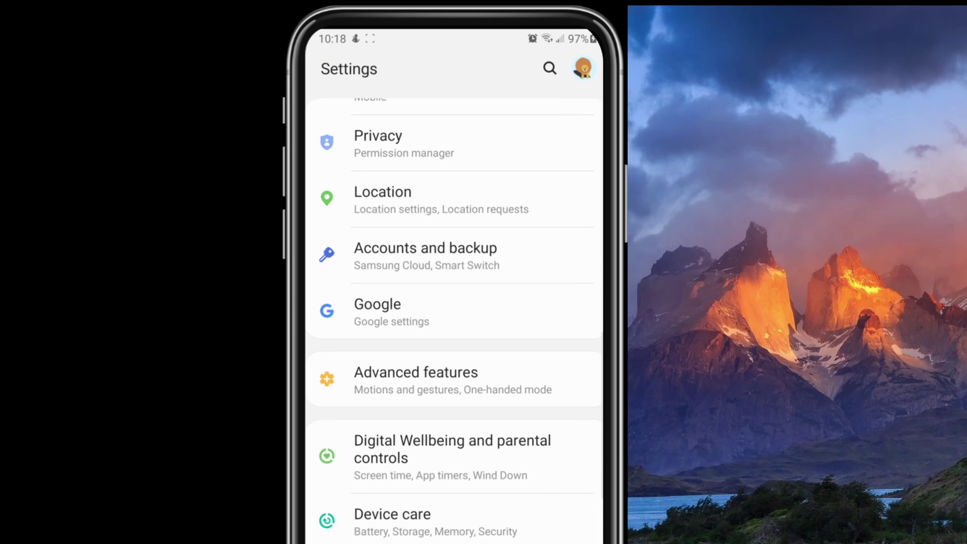
{"action": "left_click", "coordinate": [550, 68]}
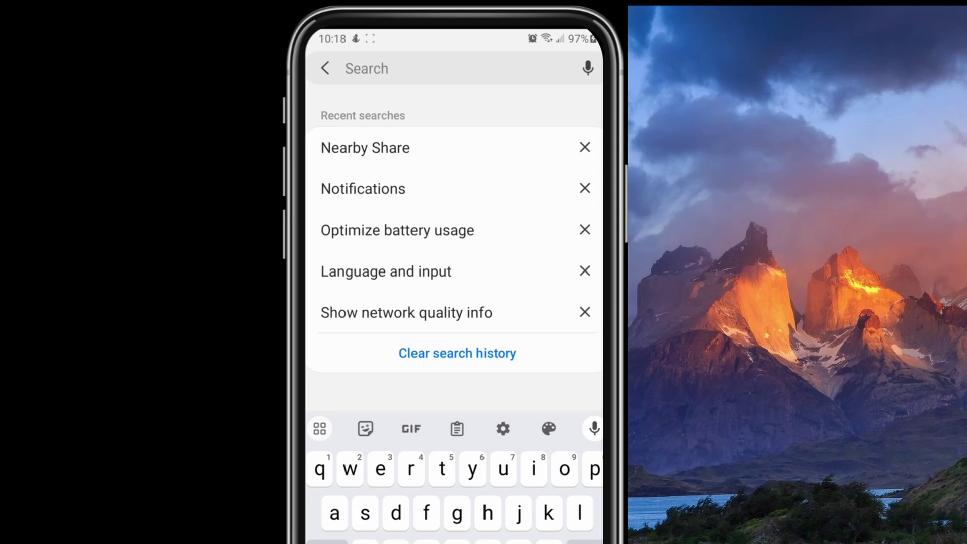
{"action": "left_click", "coordinate": [365, 148]}
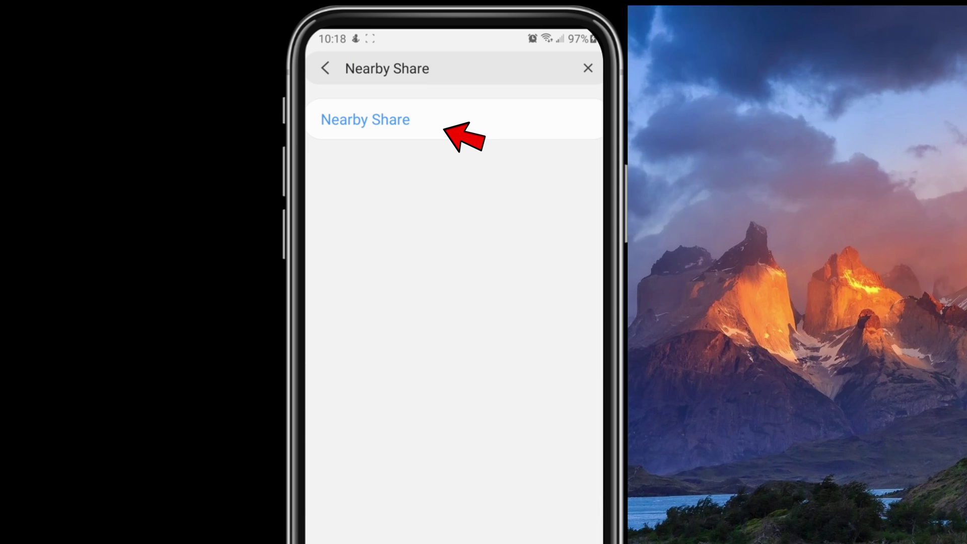
{"action": "left_click", "coordinate": [365, 120]}
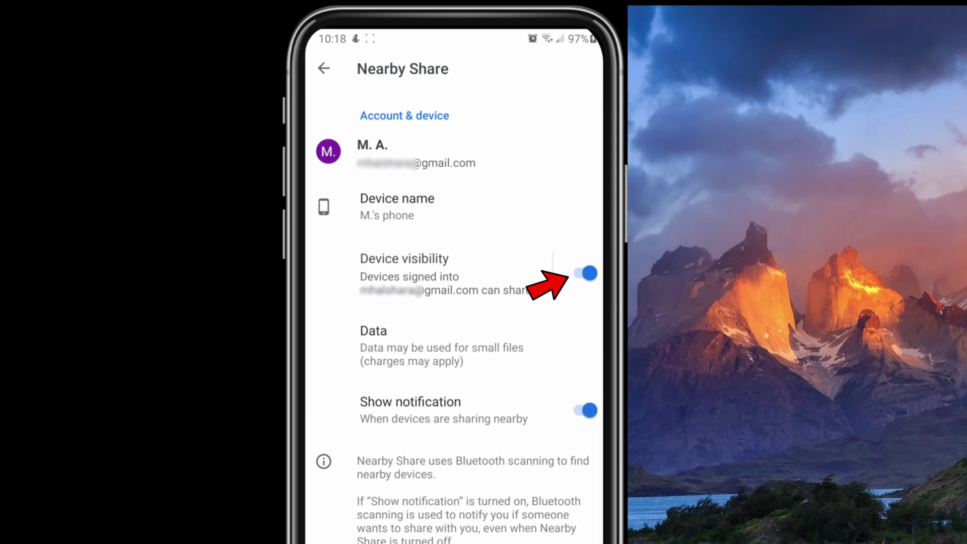
{"action": "left_click", "coordinate": [585, 273]}
{"action": "left_click", "coordinate": [585, 273]}
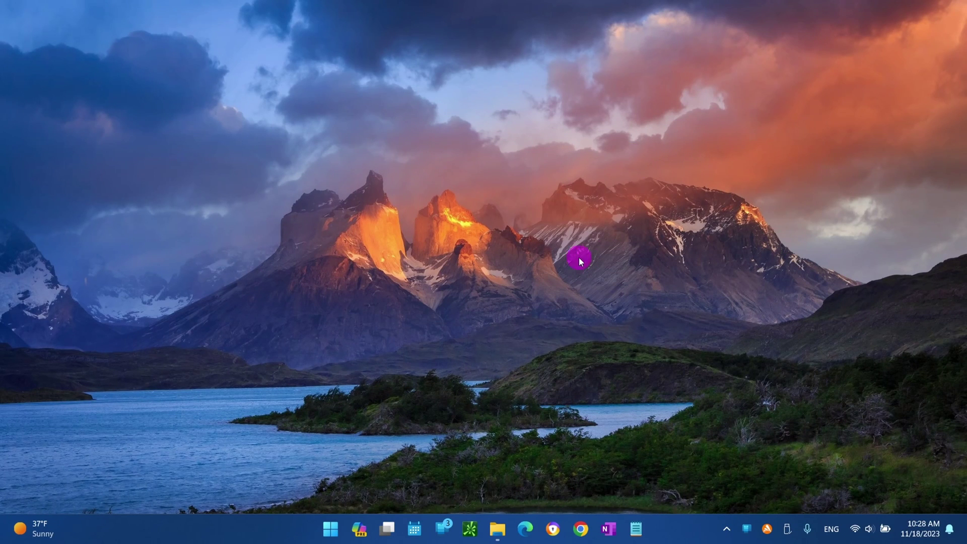
{"action": "left_click", "coordinate": [728, 529]}
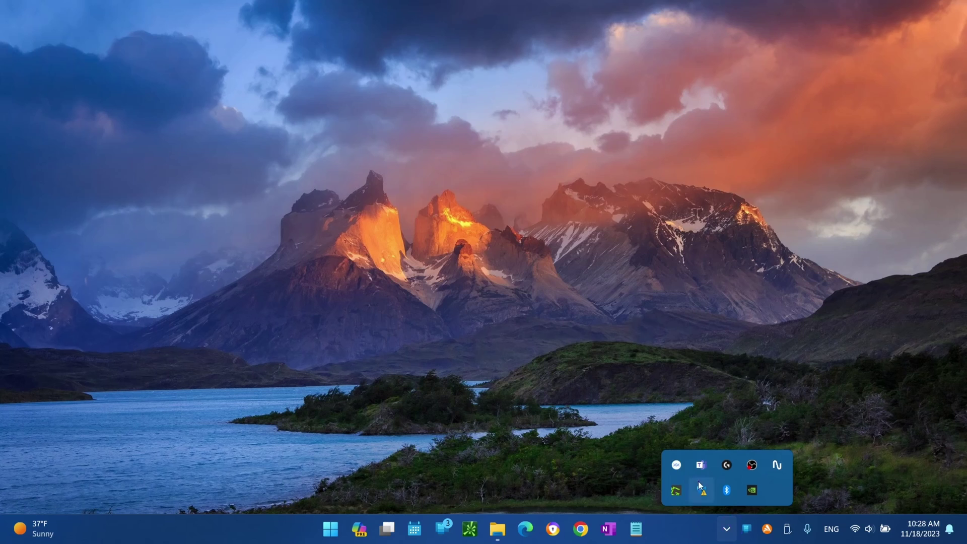
{"action": "left_click", "coordinate": [676, 464]}
{"action": "left_click_drag", "start_coordinate": [672, 125], "coordinate": [740, 47]}
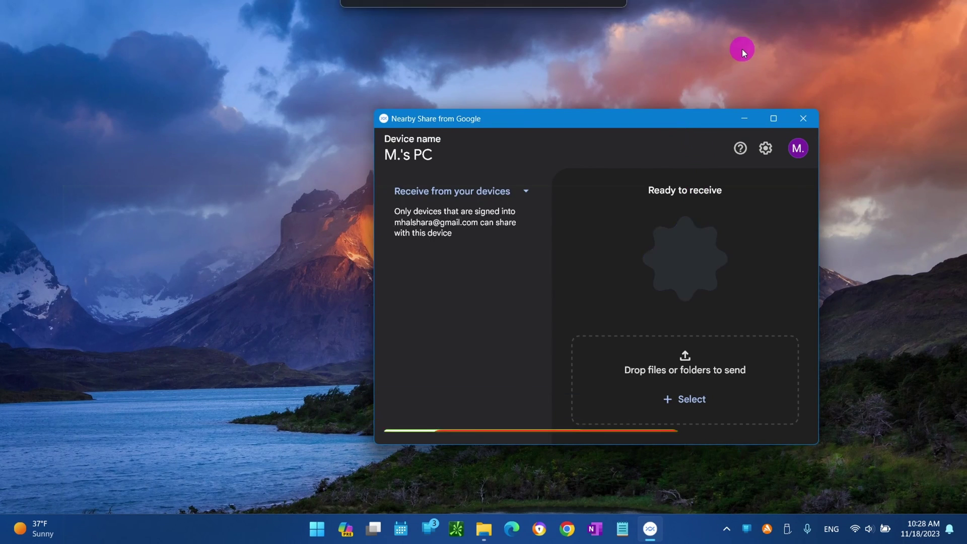
{"action": "left_click", "coordinate": [876, 42]}
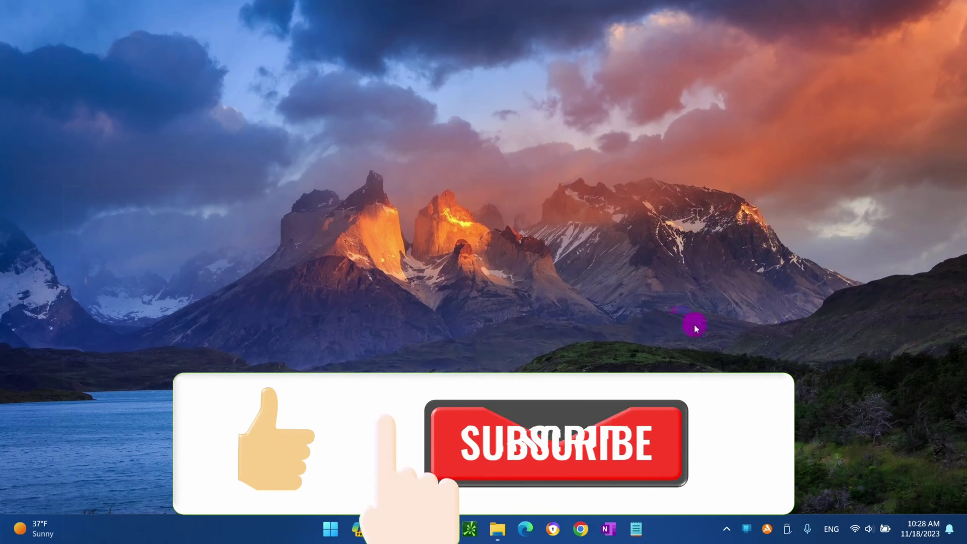